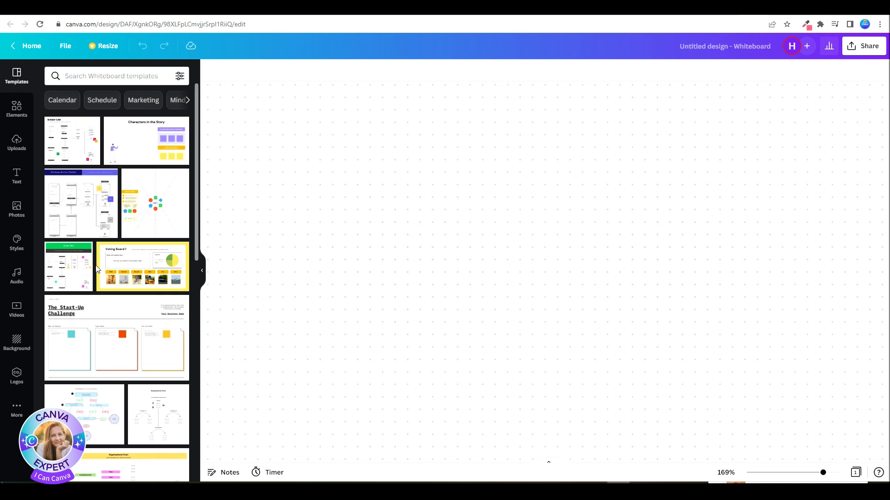
- Add the team standup meeting template to the whiteboard and enlarge it to span most of the visible canvas
scroll(153, 329, down, 10)
click(153, 329)
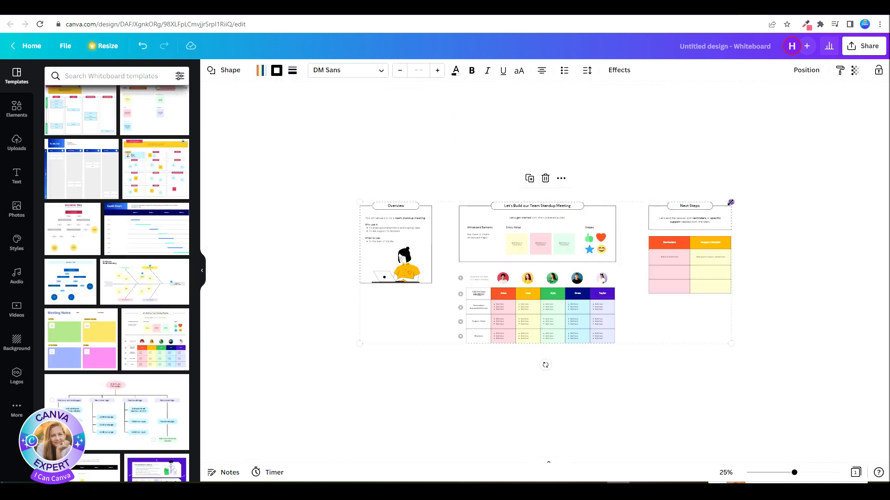
drag(737, 191, 831, 121)
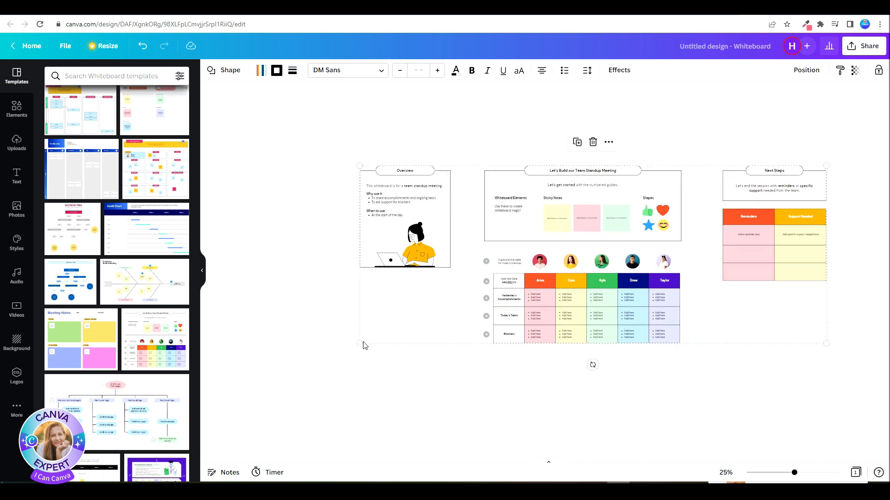
drag(354, 348, 267, 417)
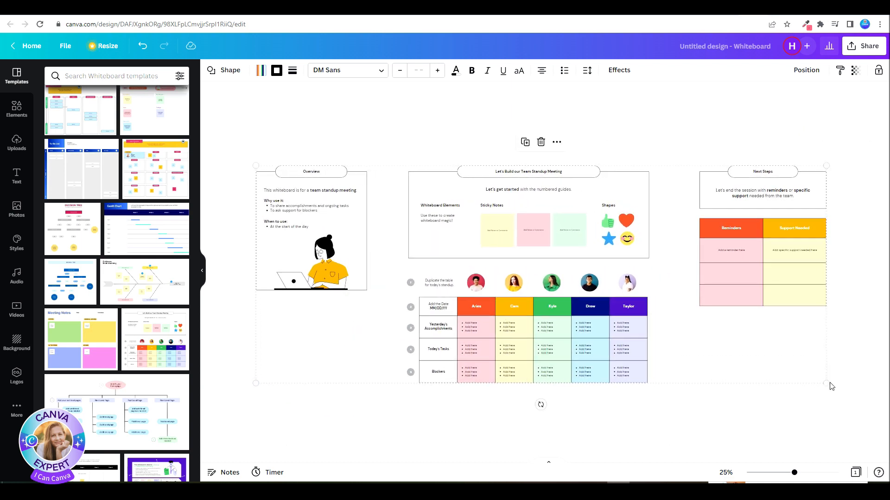
mouse_move(826, 383)
mouse_down()
mouse_move(764, 359)
mouse_move(813, 379)
mouse_up()
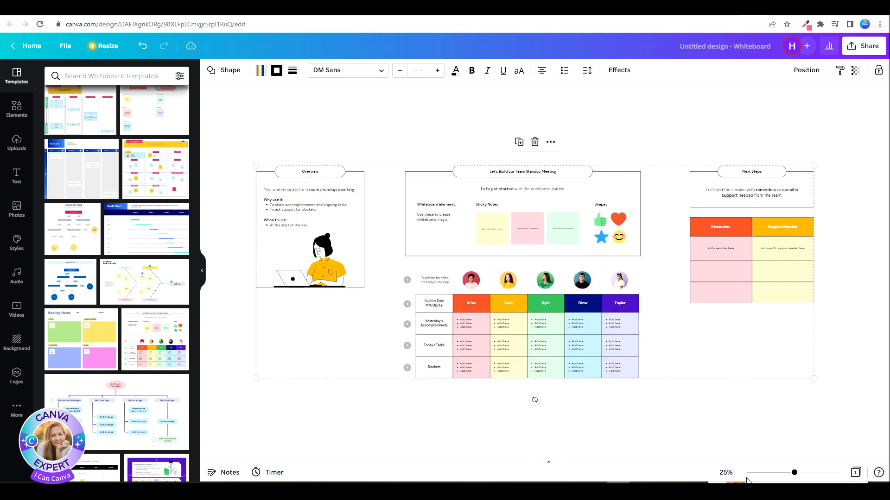
mouse_move(795, 475)
mouse_down()
mouse_move(809, 475)
mouse_move(786, 474)
mouse_move(795, 473)
mouse_up()
click(620, 435)
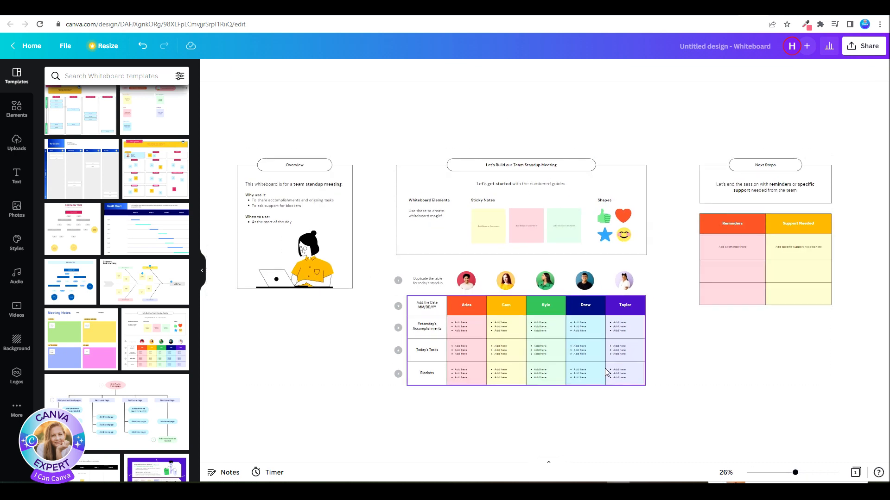
- Add the Meeting Notes template with its four coloured boxes to the same whiteboard, beside the standup meeting template
drag(792, 472, 787, 473)
click(463, 377)
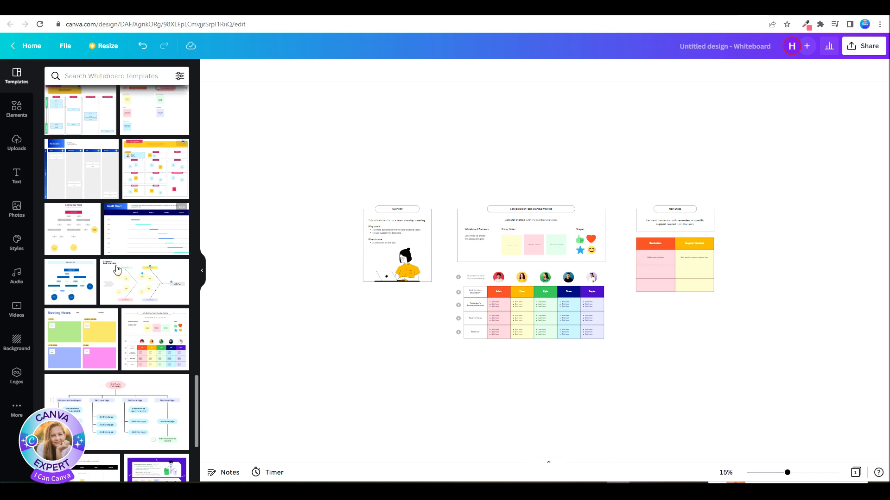
click(91, 326)
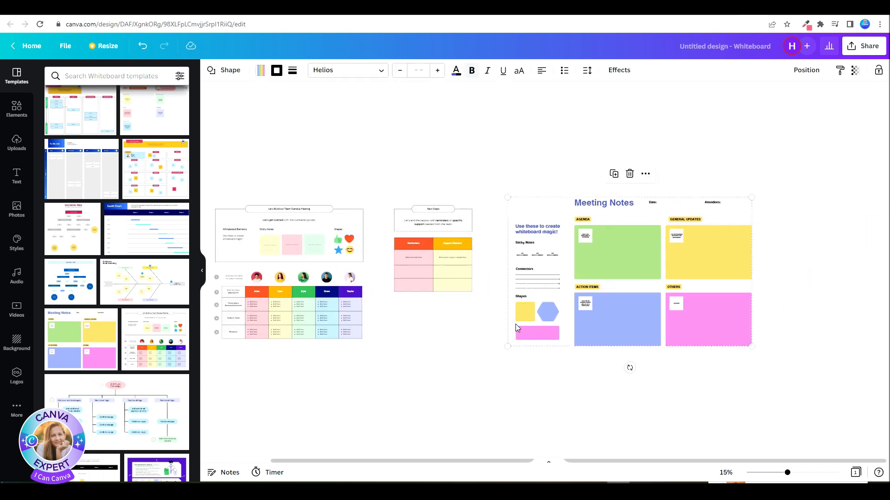
click(522, 355)
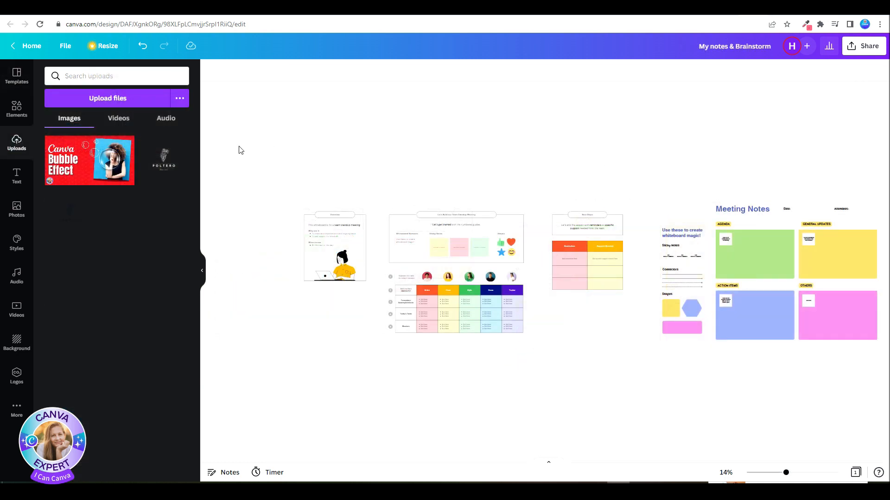
- Place the uploaded Canva Bubble Effect image enlarged below the Next Steps table, and add the trending orchid photo beside it
click(87, 167)
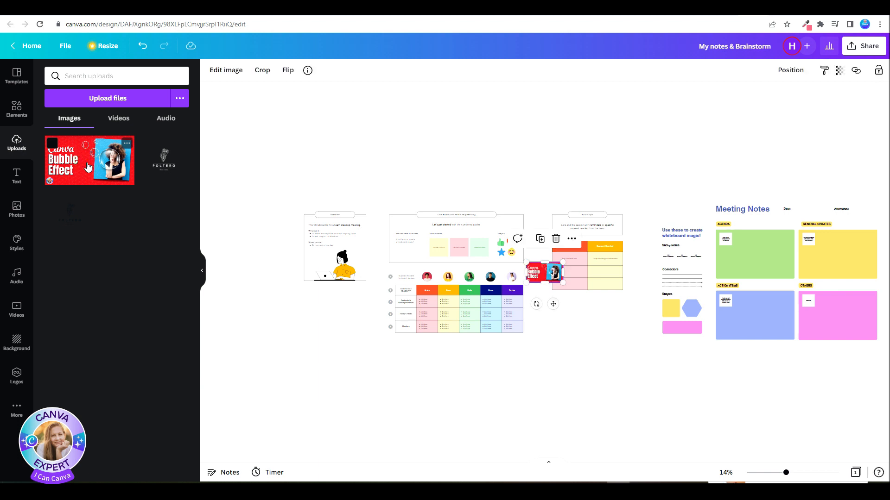
drag(562, 283, 622, 357)
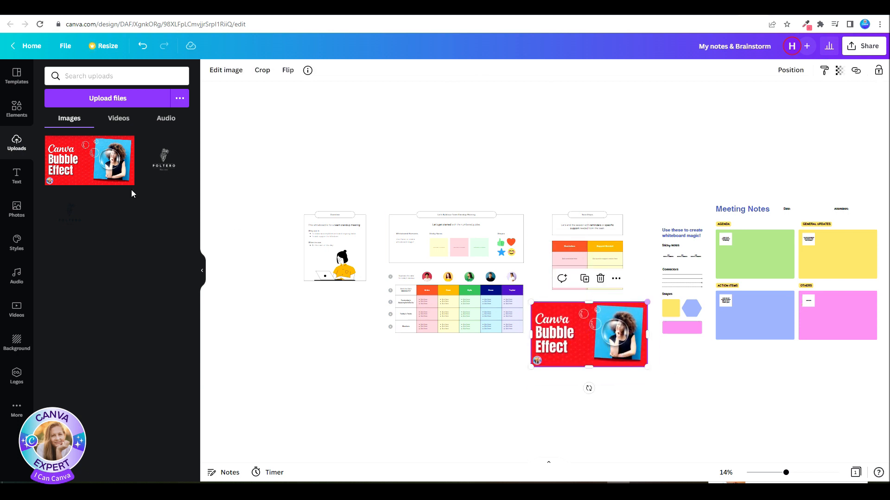
click(17, 109)
click(17, 208)
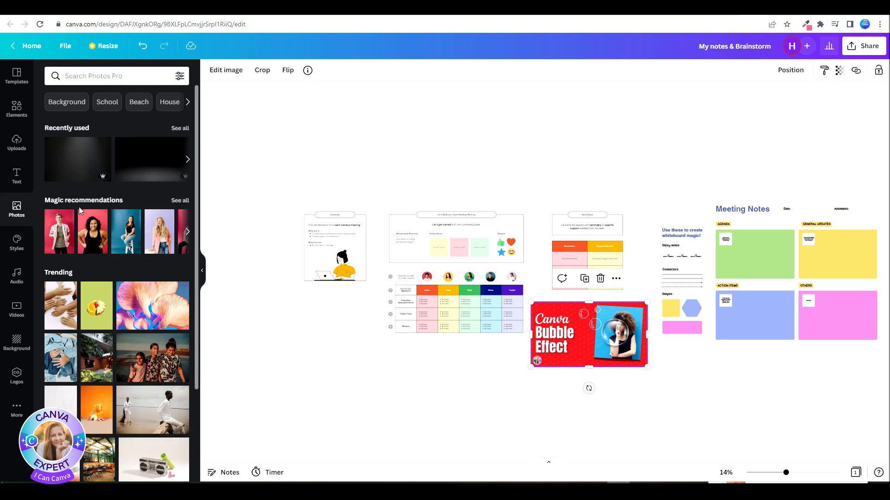
click(130, 304)
drag(543, 271, 502, 352)
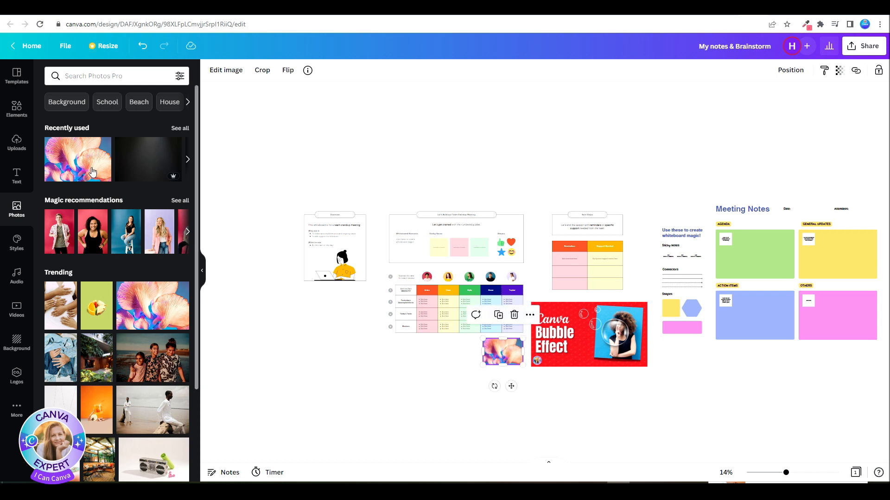
- Add a yellow sticky note above the Overview frame with the text "My Idea is..." in a larger font size
click(16, 112)
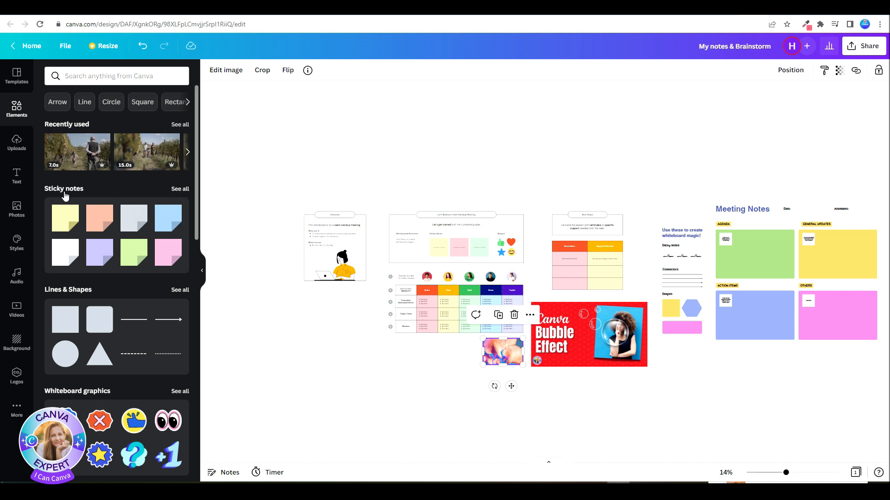
click(184, 189)
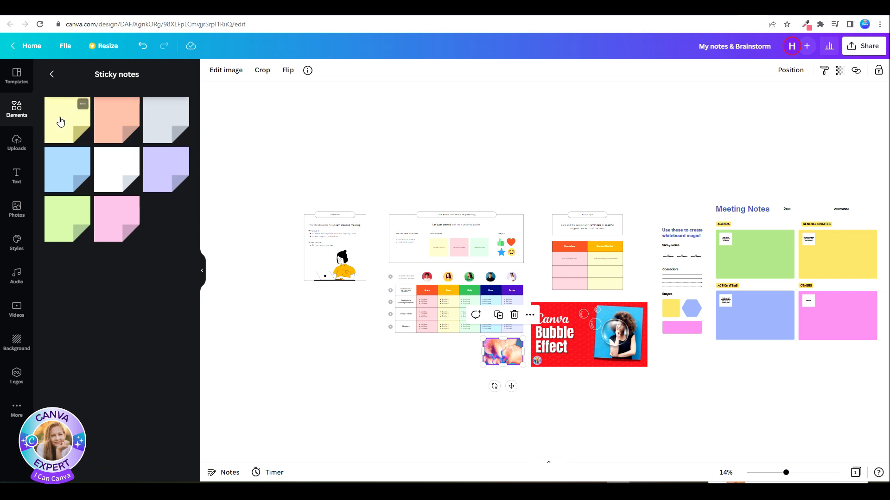
click(60, 123)
drag(553, 300, 397, 205)
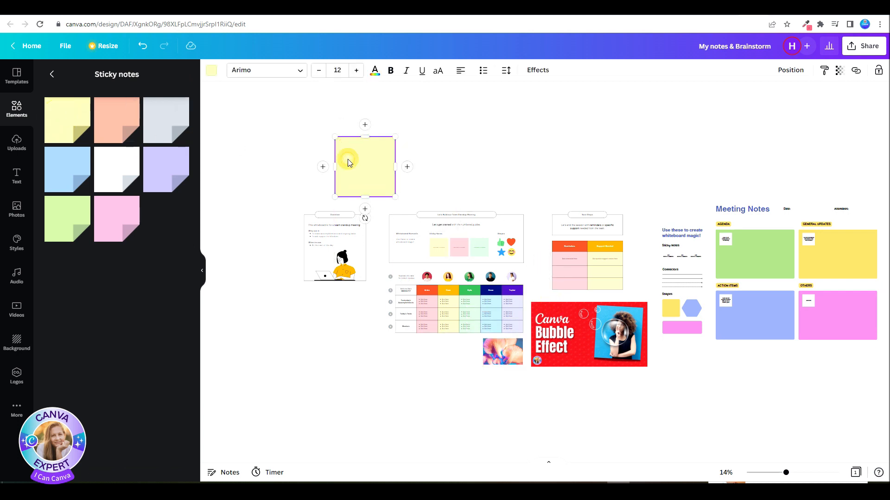
click(356, 71)
click(356, 70)
click(356, 70)
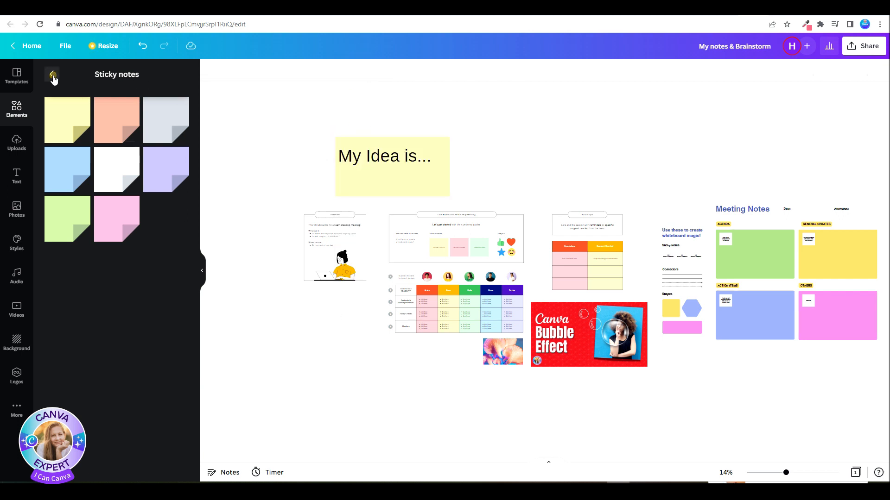
- Show the full collection of whiteboard graphics in the elements library
click(53, 75)
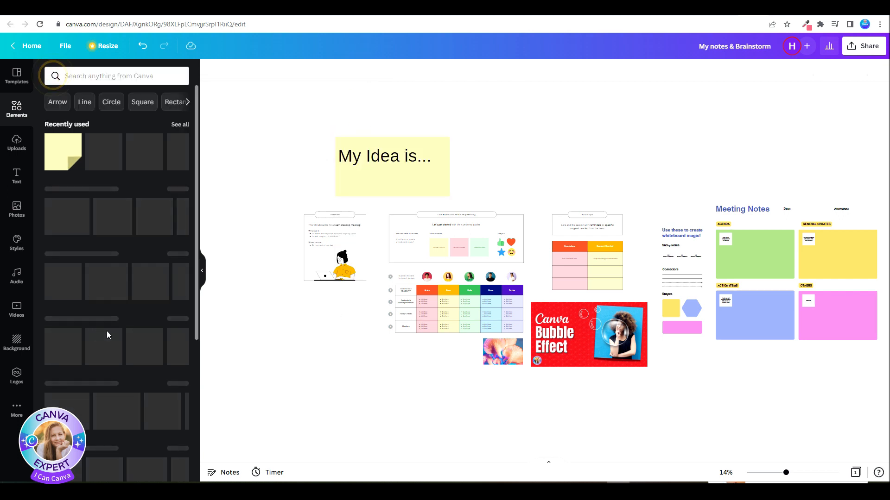
scroll(109, 329, down, 5)
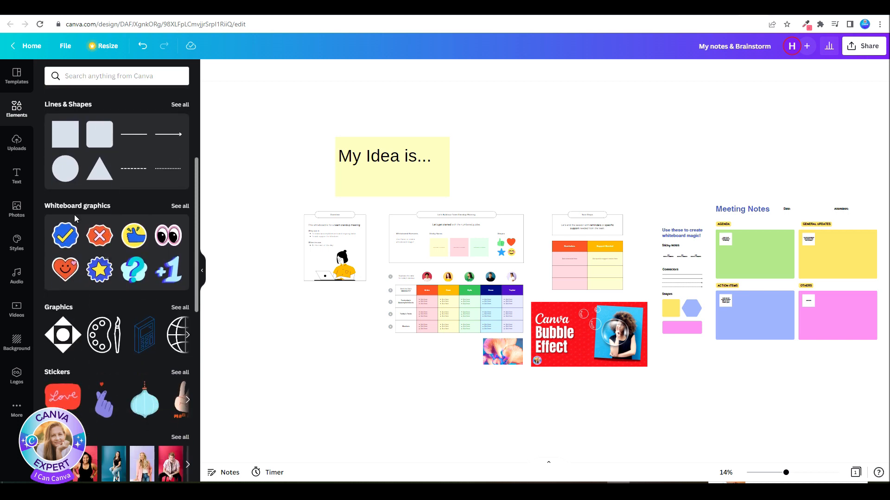
click(175, 204)
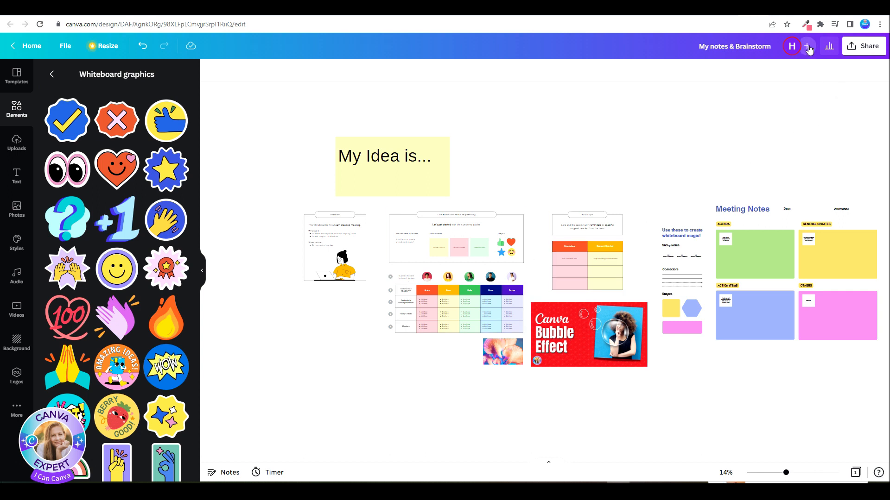
- Examine the design's options for inviting collaborators and restricting link access
click(807, 46)
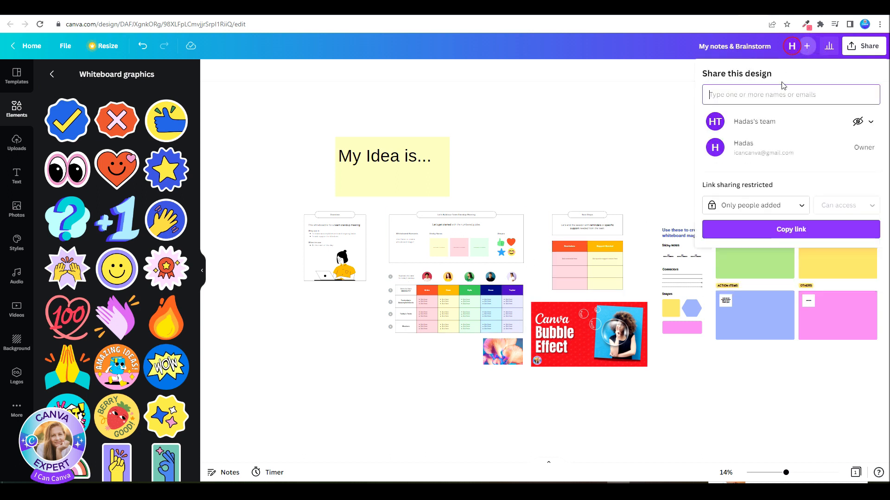
click(413, 353)
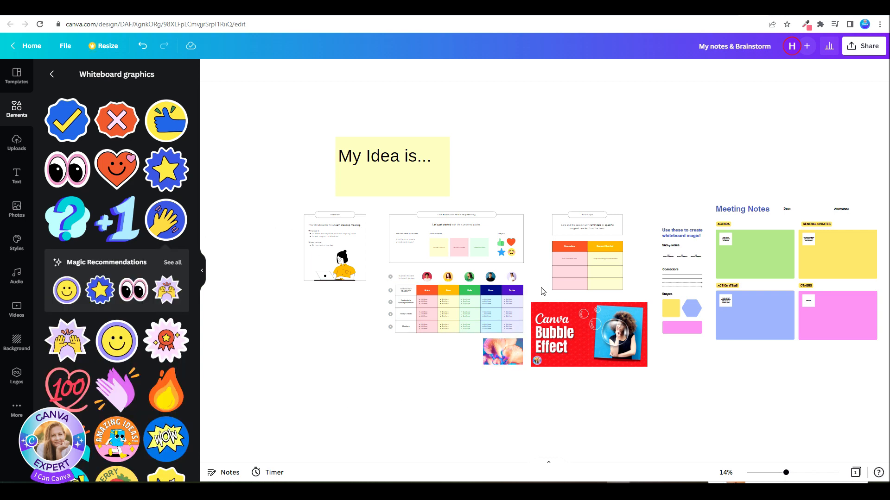
- Add the smiling heart and flame graphics and place them on the yellow "My Idea is..." sticky note
click(123, 169)
drag(555, 302, 450, 205)
scroll(115, 278, down, 2)
click(162, 305)
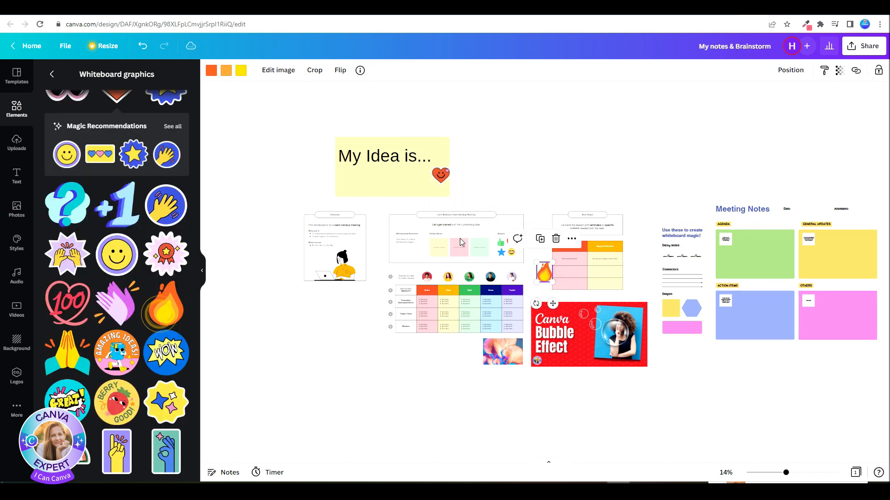
drag(553, 303, 447, 190)
click(264, 380)
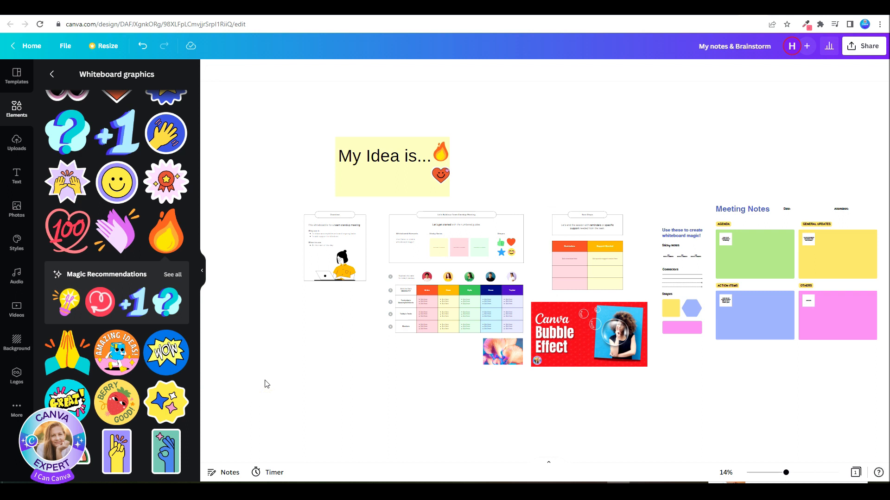
- Set the whiteboard timer to 08:00 and start the countdown
click(270, 475)
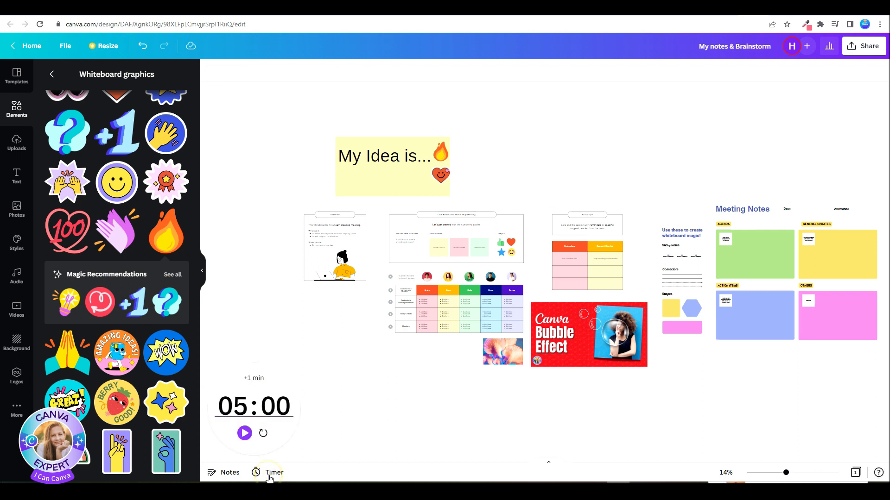
mouse_move(250, 416)
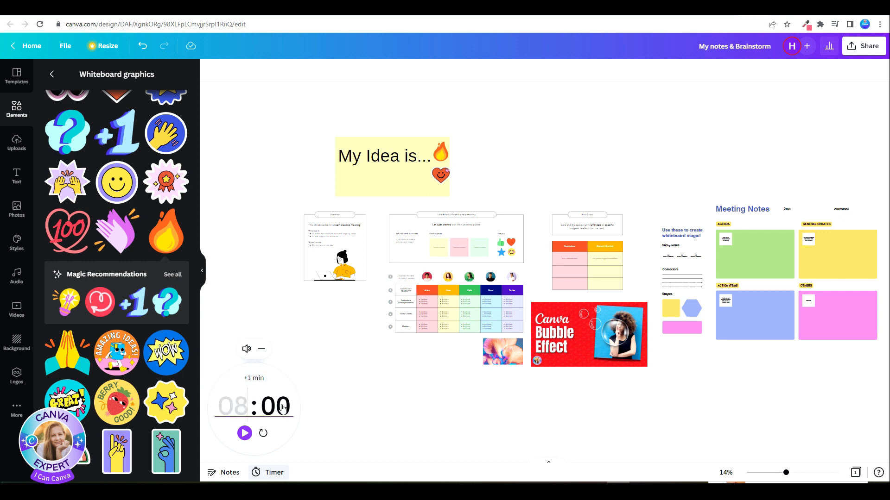
click(282, 406)
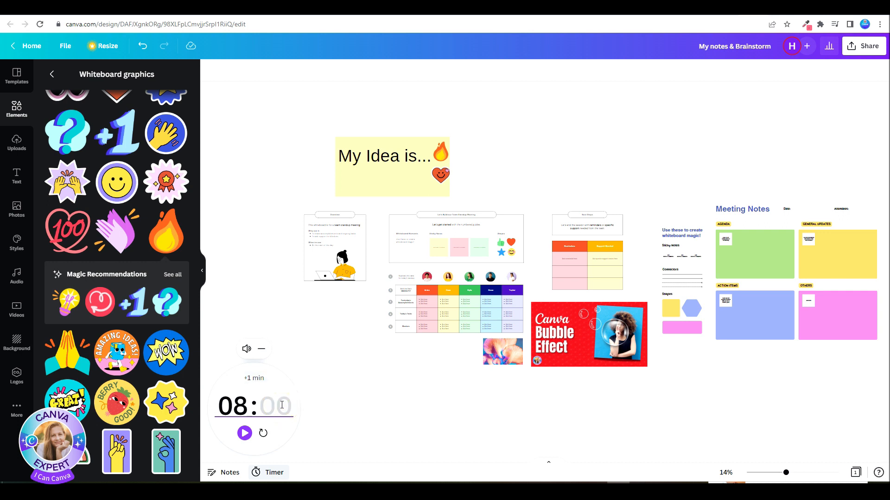
click(244, 434)
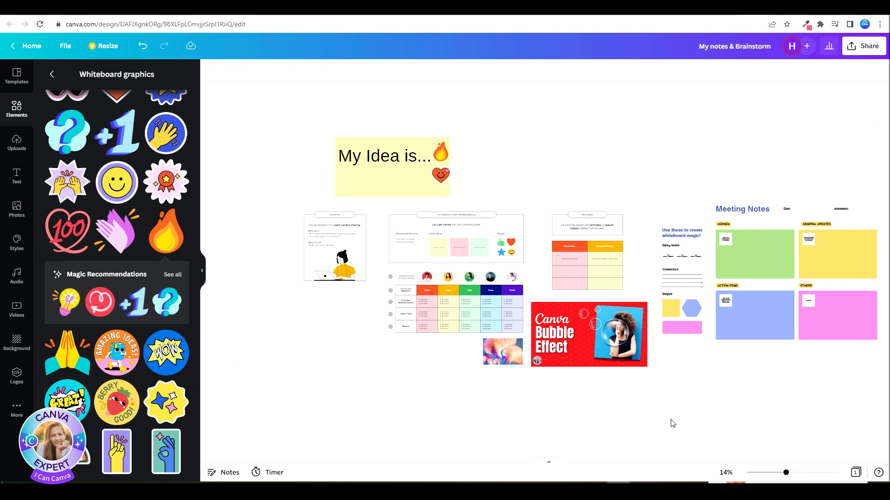
- Present the whiteboard from the sharing options using the Standard presentation type
click(865, 49)
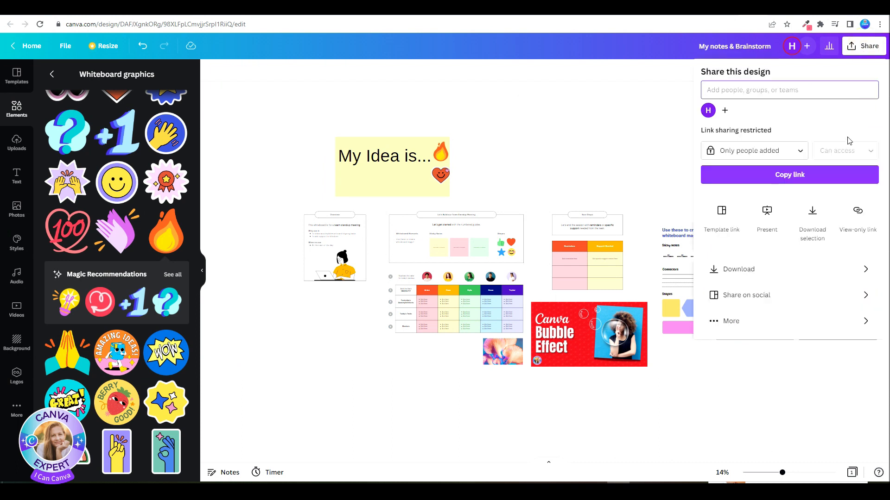
click(767, 213)
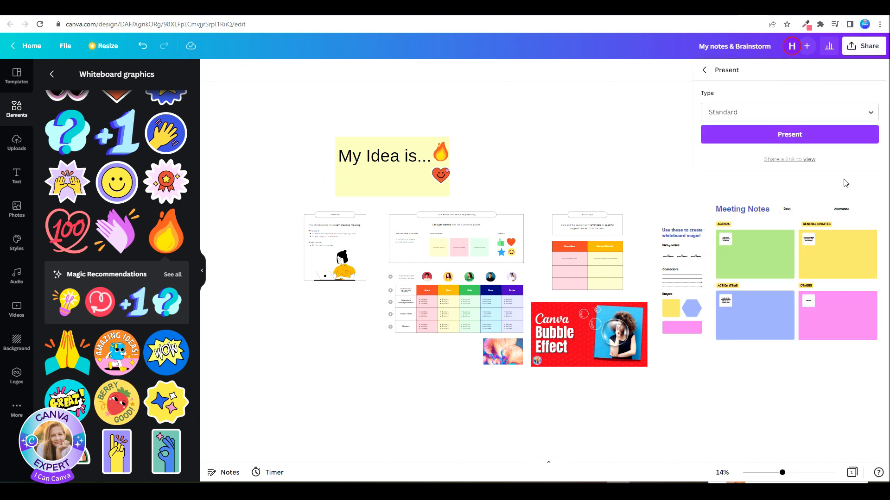
click(836, 135)
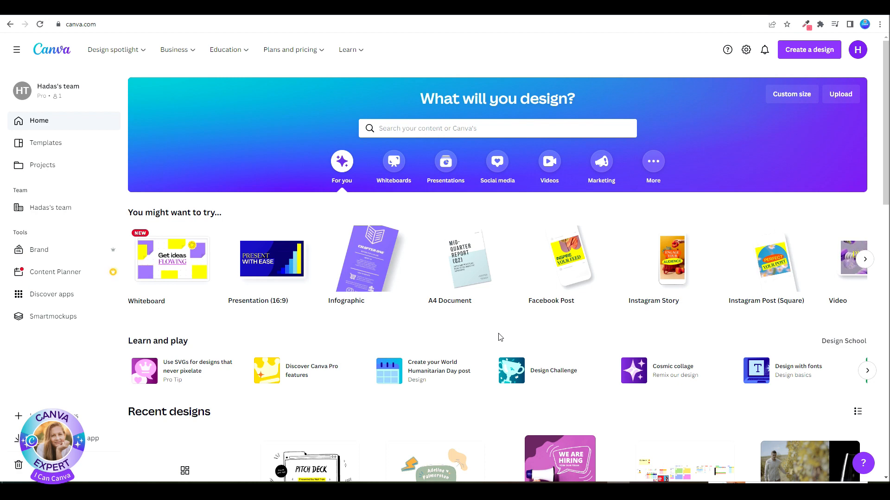
- Create a blank Presentation (16:9) and apply the Mind Map cover page from the Playful Fun Illustrated Mind Map Brainstorm template
click(447, 165)
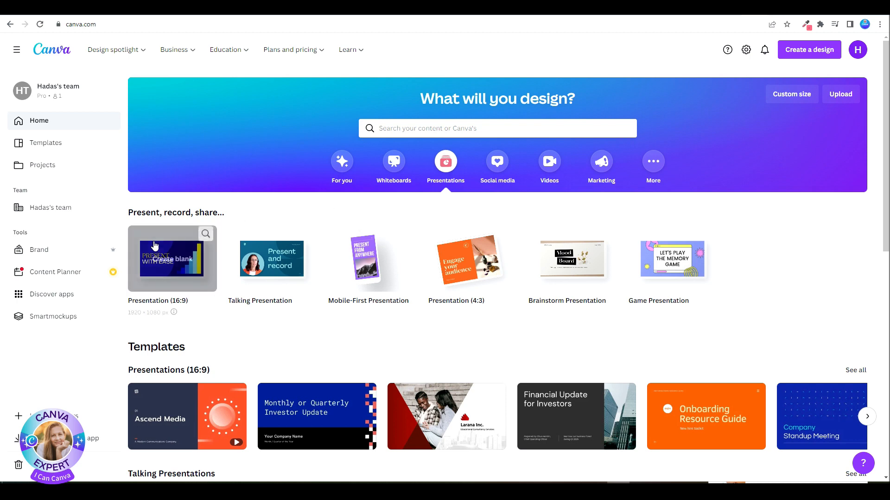
click(166, 263)
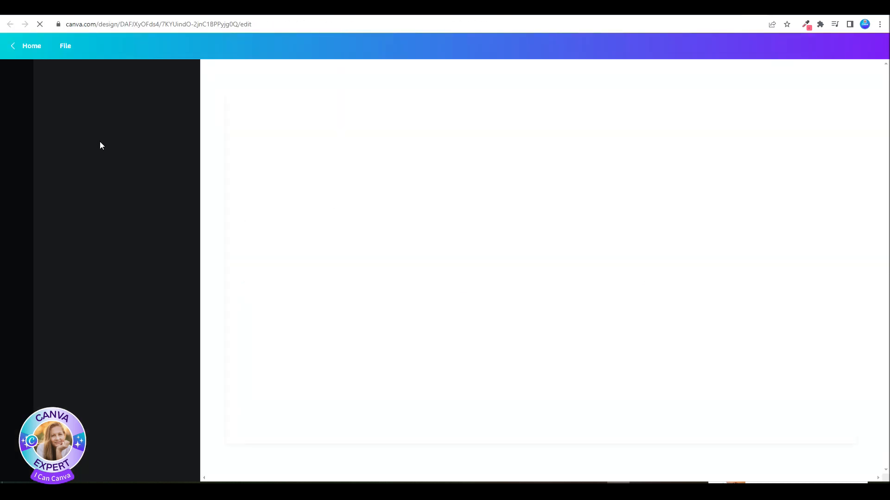
click(79, 179)
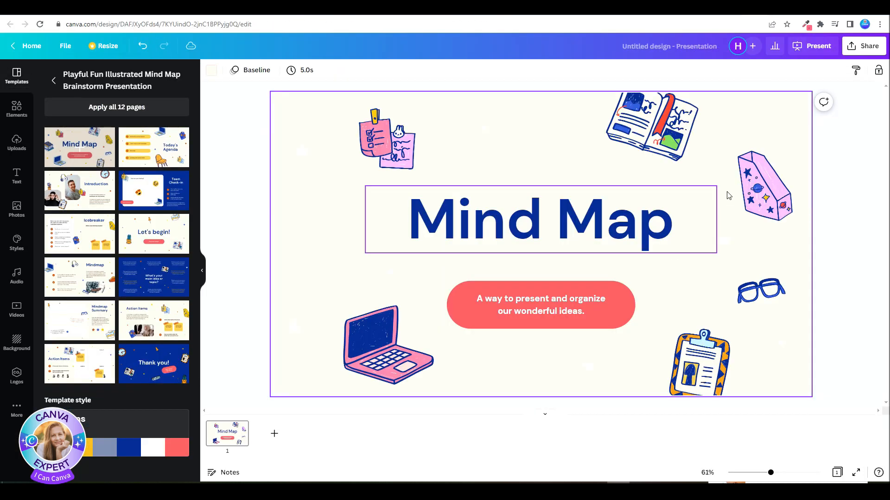
- Expand the Mind Map presentation page to a whiteboard
right_click(529, 148)
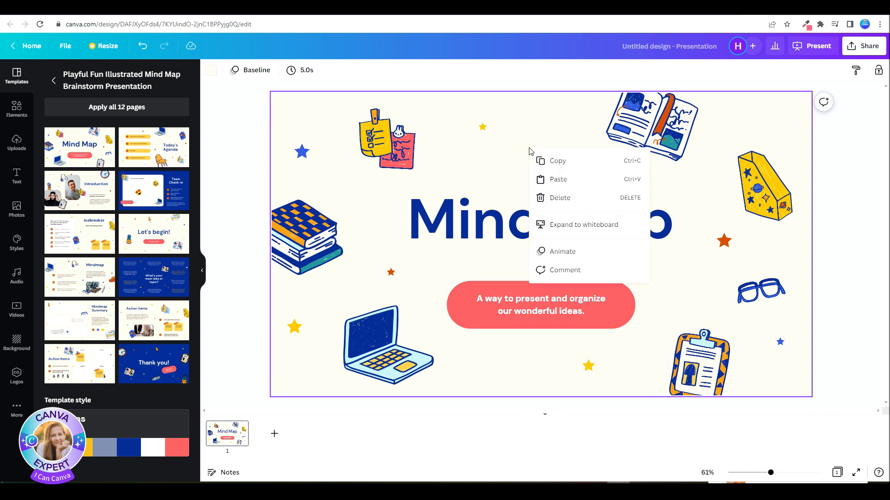
click(590, 225)
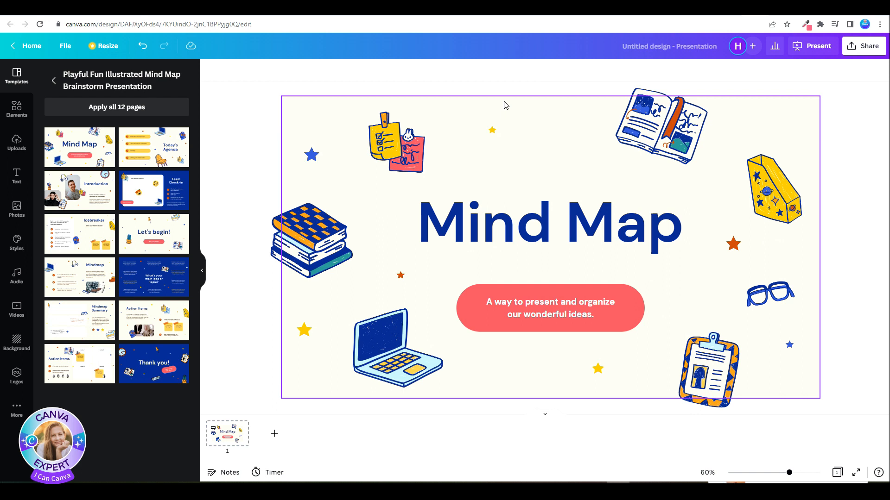
- Undo and redo the expansion of the Mind Map page to a whiteboard
click(139, 45)
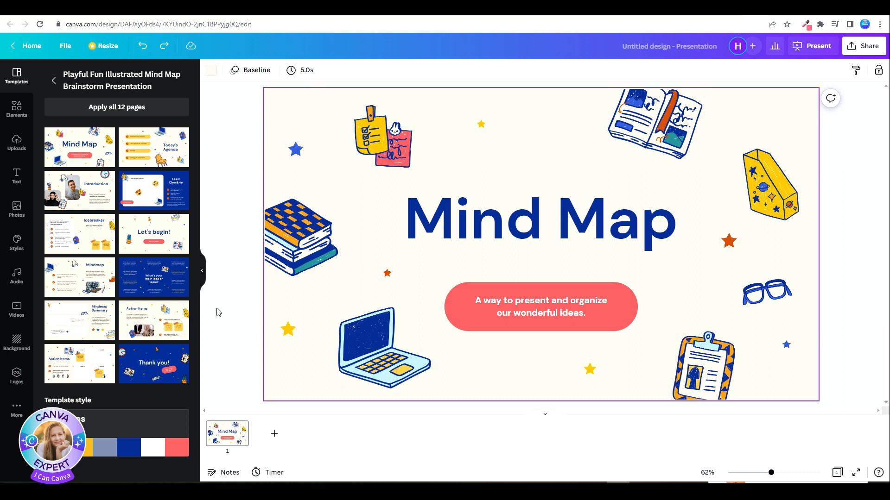
click(167, 47)
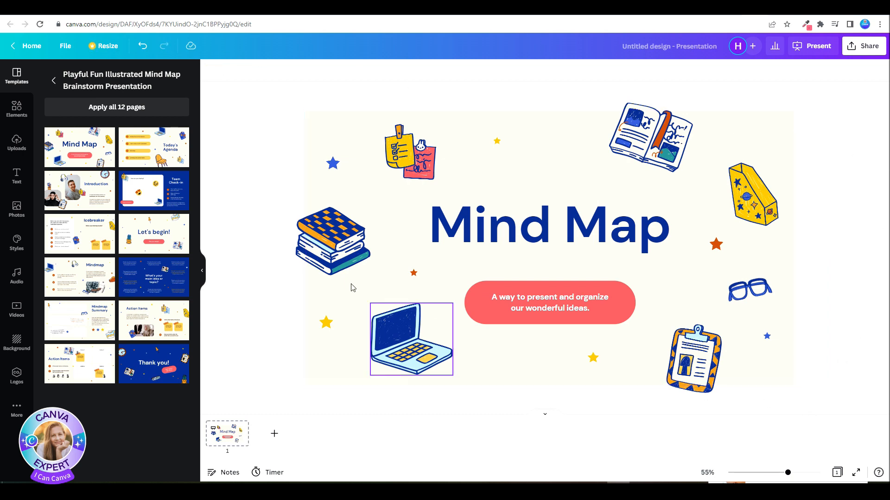
- Place the colourful mushroom photo left of the Mind Map page area and the boombox photo right of it on the whiteboard
click(17, 209)
click(78, 159)
drag(588, 271, 251, 168)
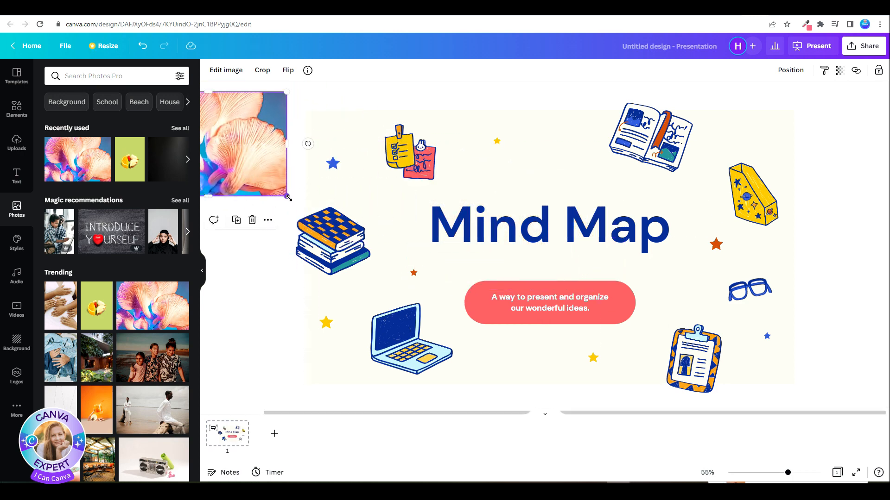
drag(154, 459, 833, 200)
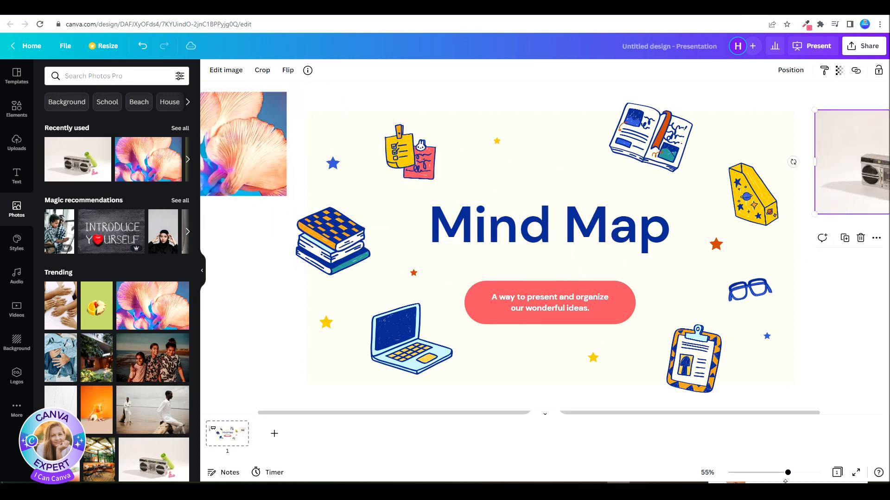
drag(786, 473, 778, 473)
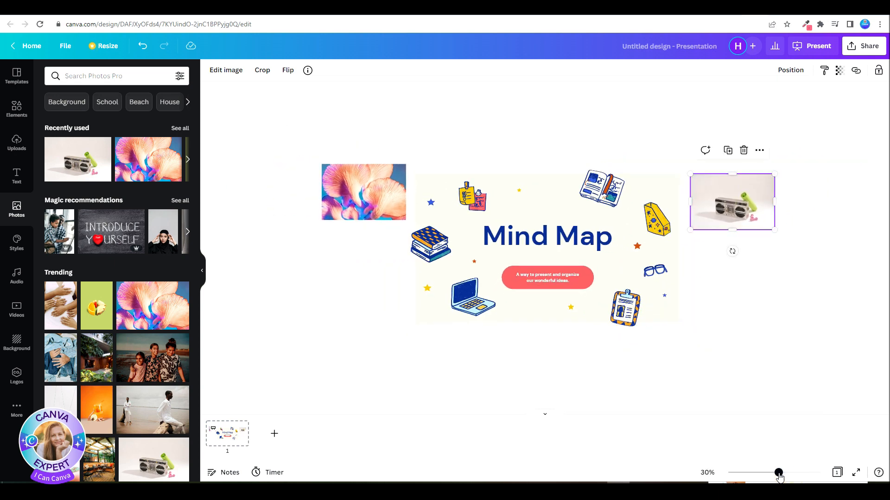
click(852, 315)
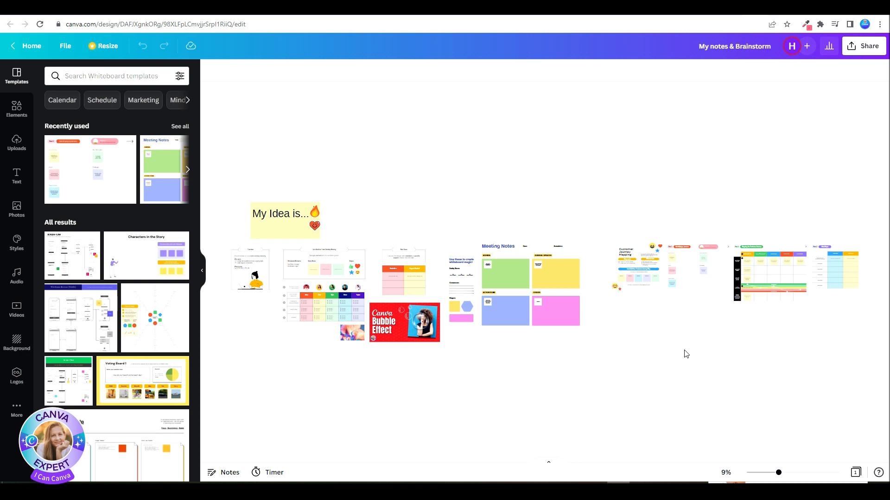
- Show the download options for only the Meeting Notes template on the My notes & Brainstorm whiteboard, and close them without downloading
click(519, 306)
click(496, 316)
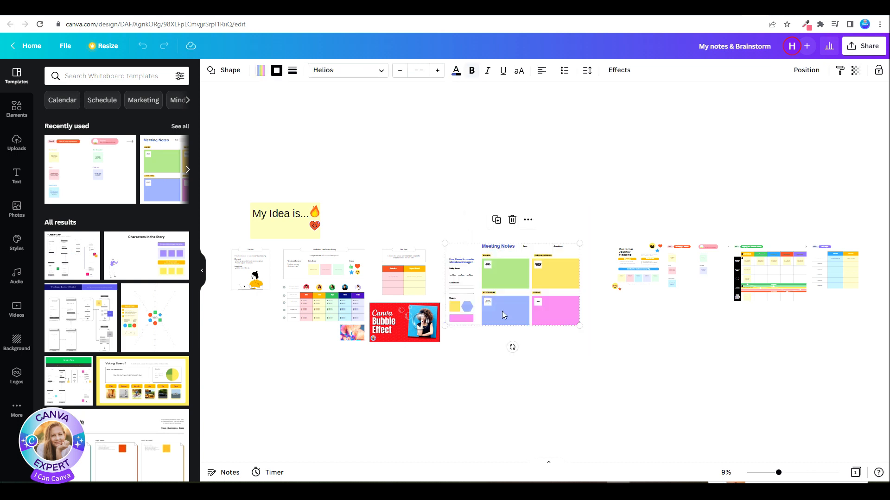
right_click(505, 271)
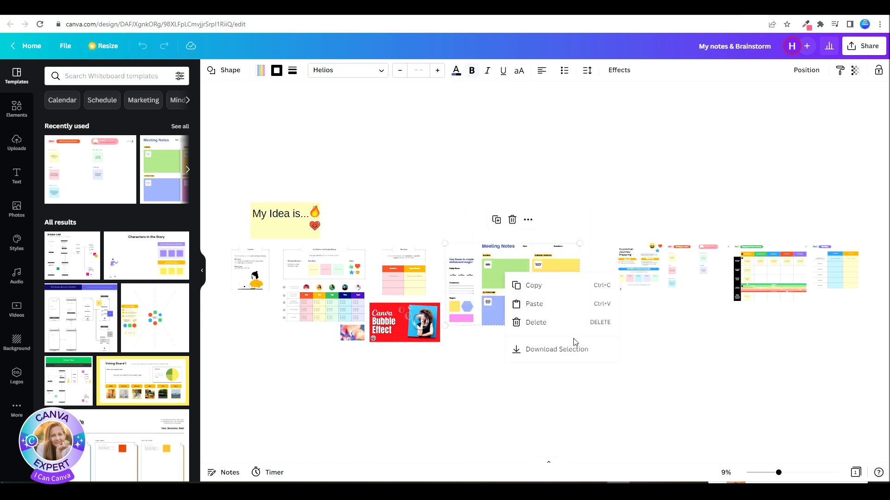
click(556, 350)
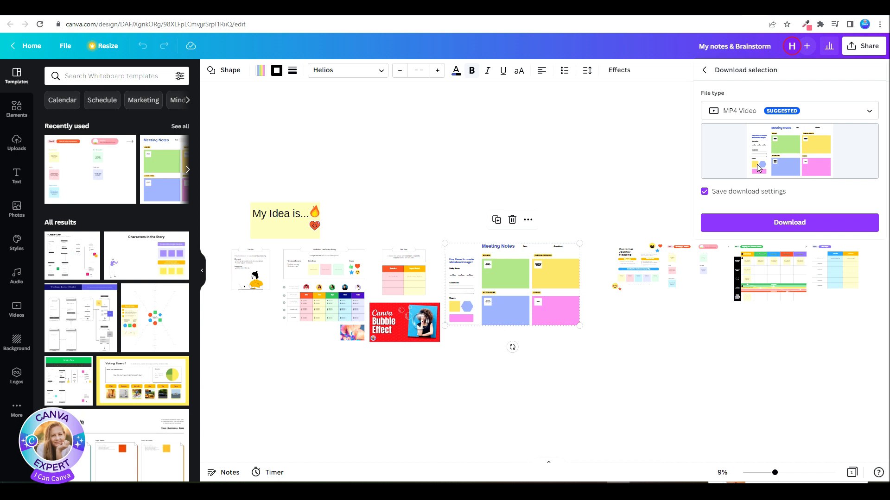
click(698, 355)
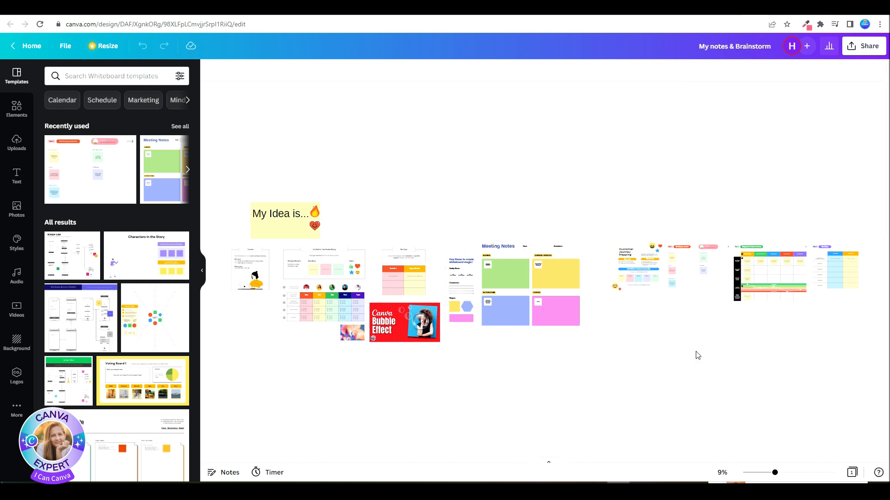